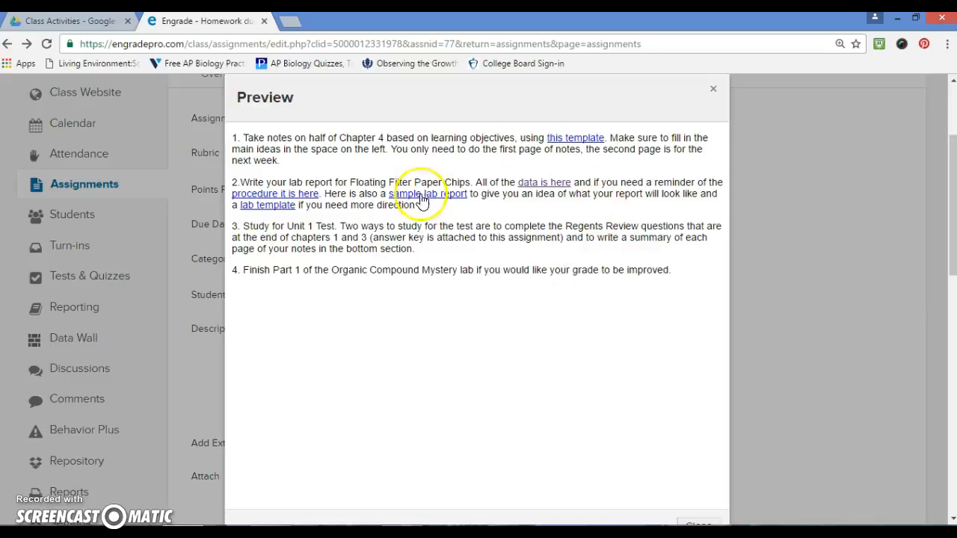
# Open the "data is here" link in the assignment preview and review the Different Amounts of Hydrogen Peroxide table
pyautogui.click(541, 188)
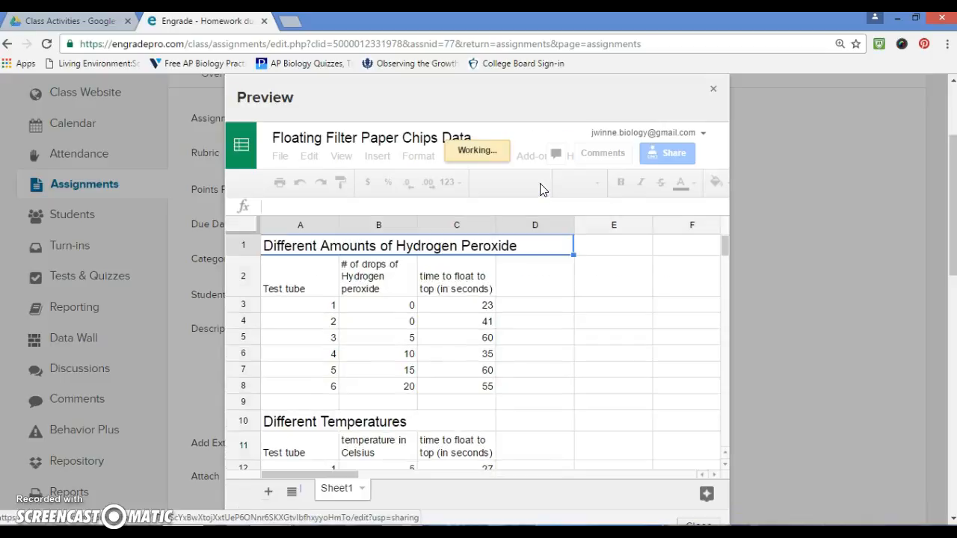
pyautogui.click(685, 321)
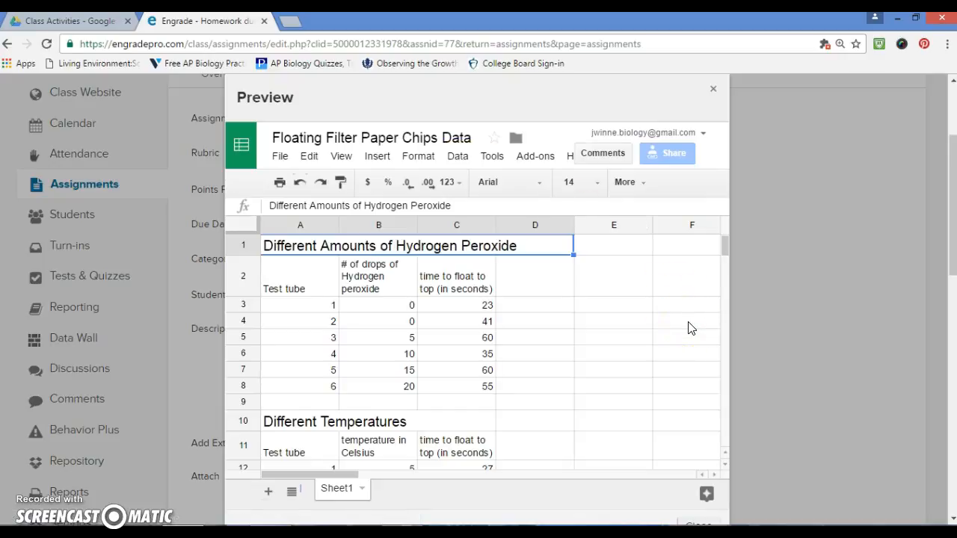
pyautogui.click(695, 326)
pyautogui.moveTo(293, 252); pyautogui.dragTo(492, 390)
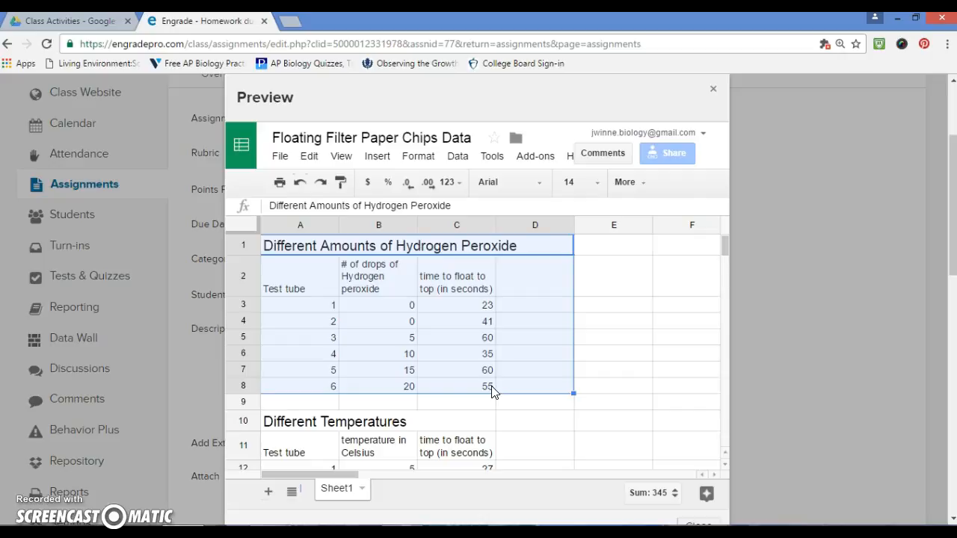
pyautogui.click(607, 371)
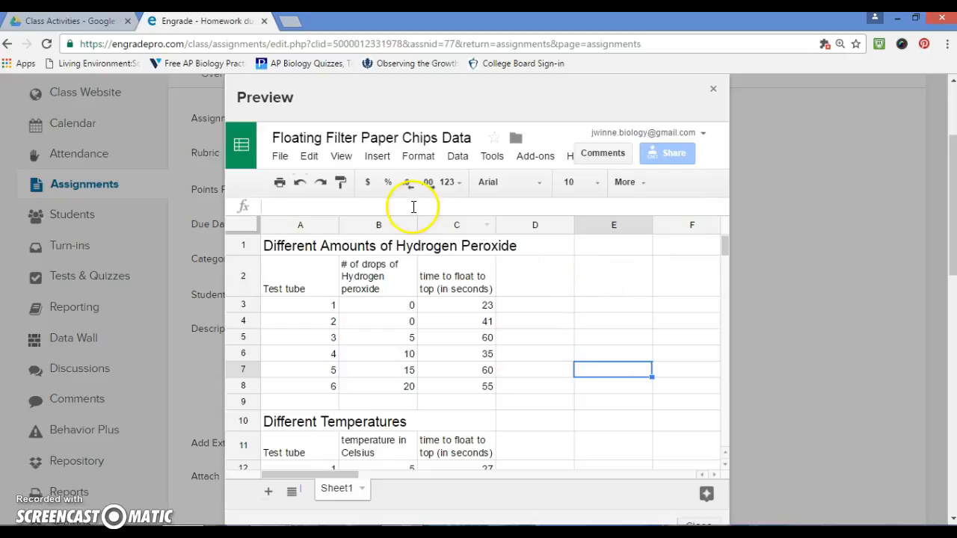
# Make a copy of the Floating Filter Paper Chips Data spreadsheet in the Class Activities folder, keeping the suggested name
pyautogui.click(281, 158)
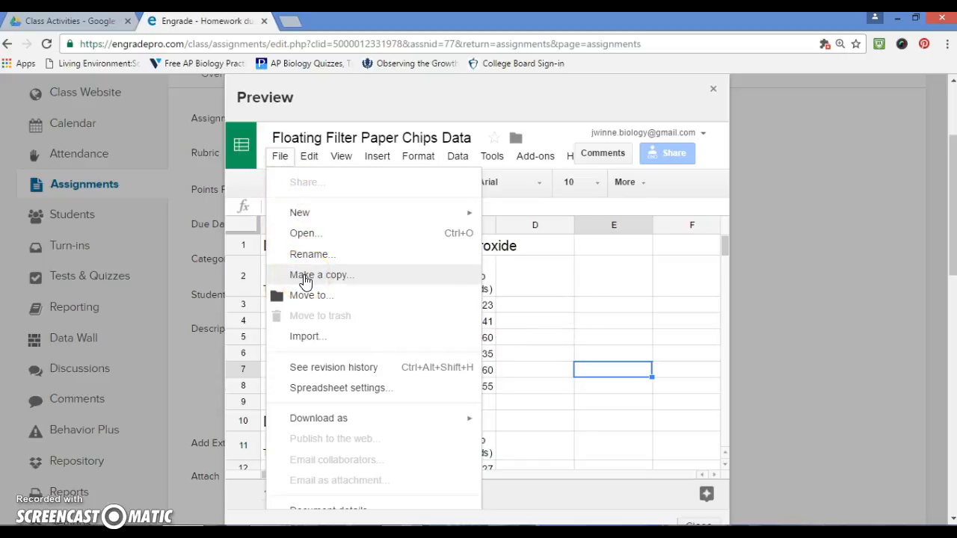
pyautogui.click(305, 277)
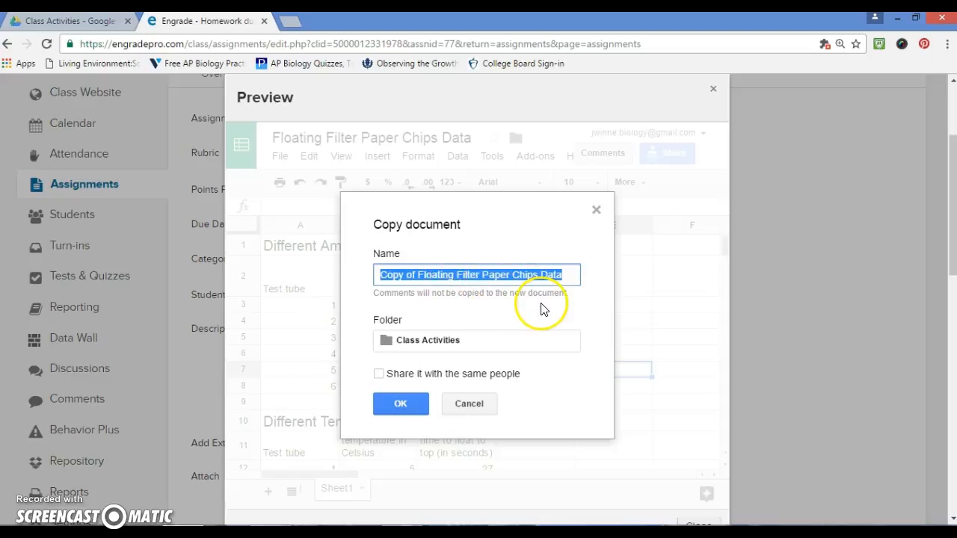
pyautogui.click(404, 408)
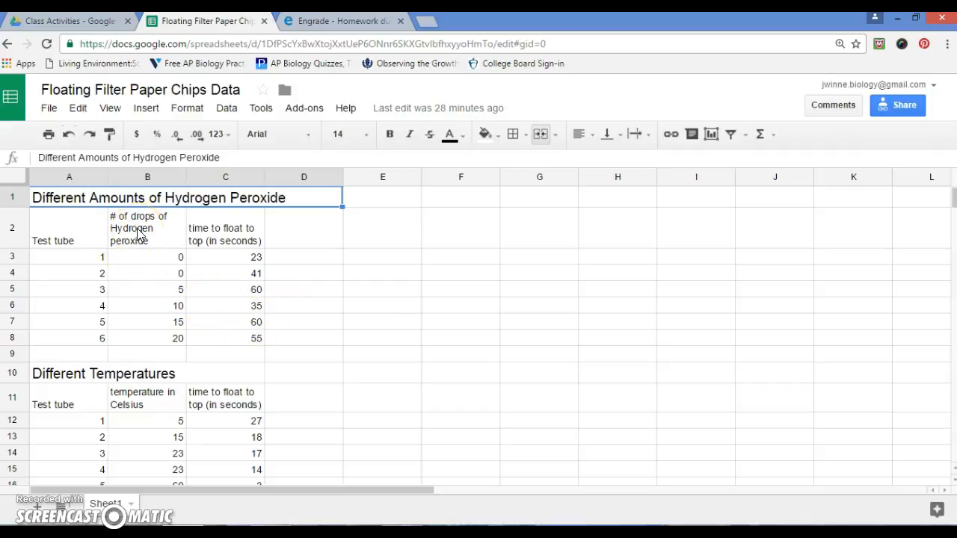
# Start a new chart from the hydrogen peroxide drops and float-time data in cells B2:C8
pyautogui.moveTo(138, 233); pyautogui.dragTo(232, 342)
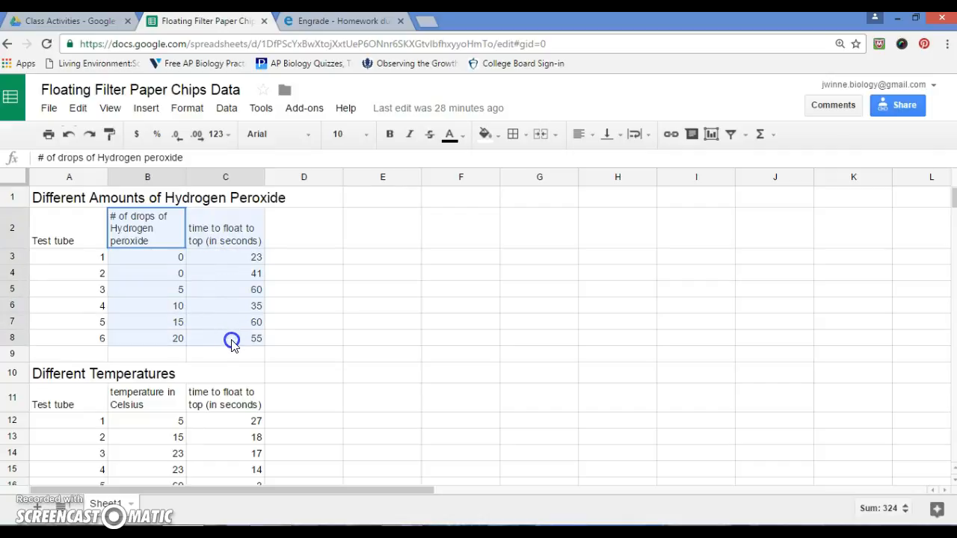
pyautogui.moveTo(231, 342); pyautogui.dragTo(232, 342)
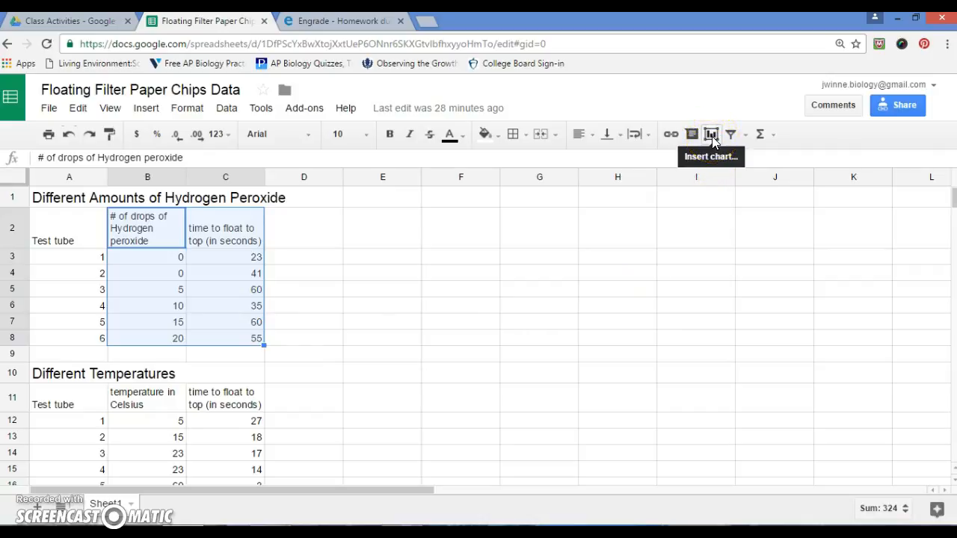
pyautogui.click(712, 141)
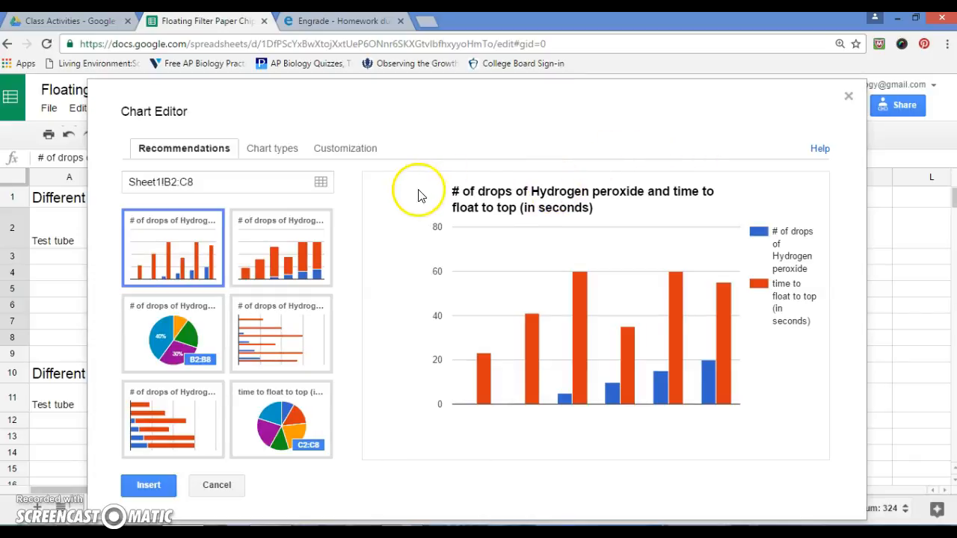
# Try the hydrogen peroxide data as a scatter chart and as a line chart
pyautogui.click(273, 148)
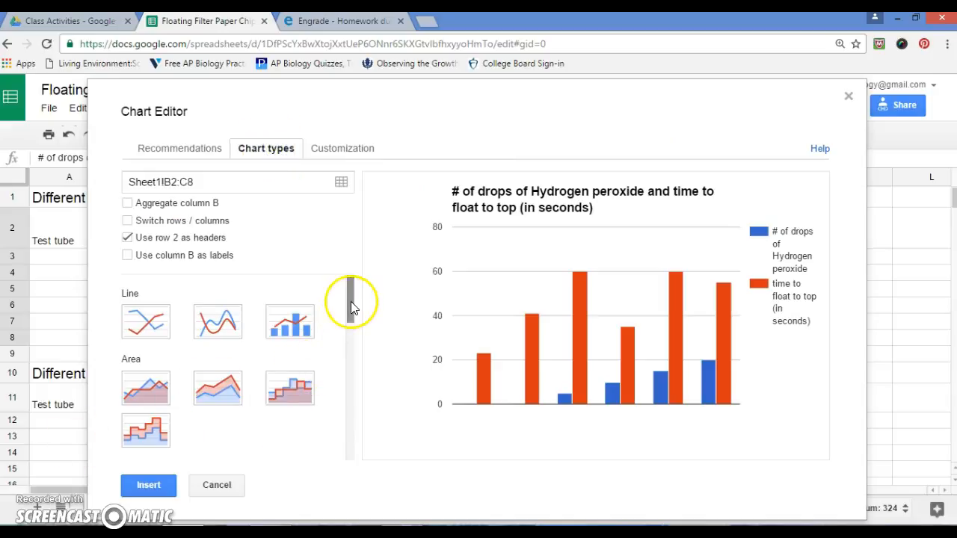
pyautogui.moveTo(352, 307); pyautogui.dragTo(349, 380)
pyautogui.click(161, 389)
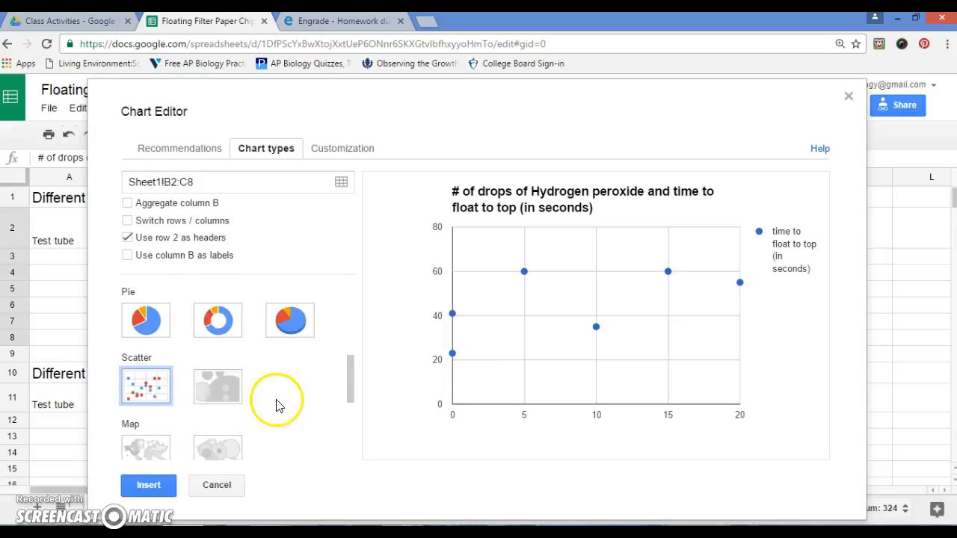
pyautogui.moveTo(350, 381); pyautogui.dragTo(350, 302)
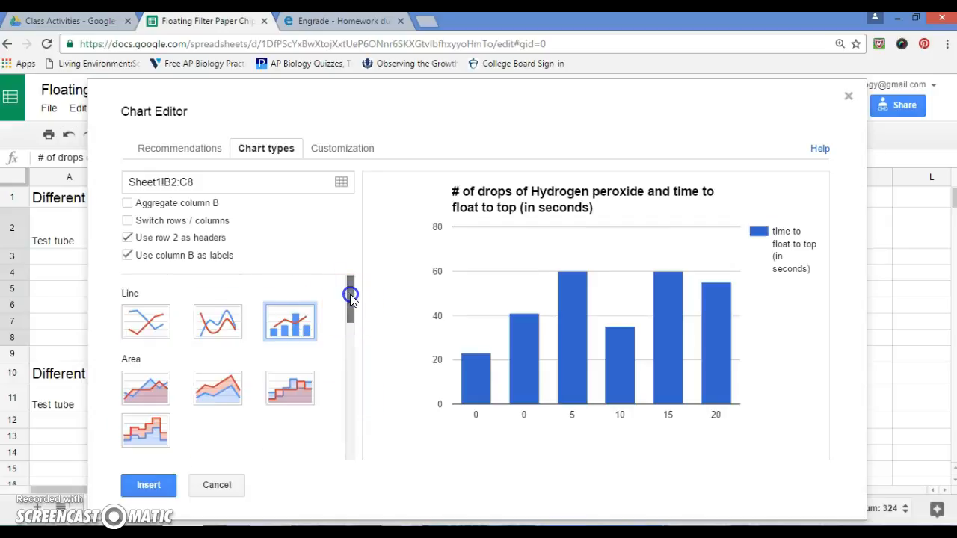
pyautogui.click(146, 321)
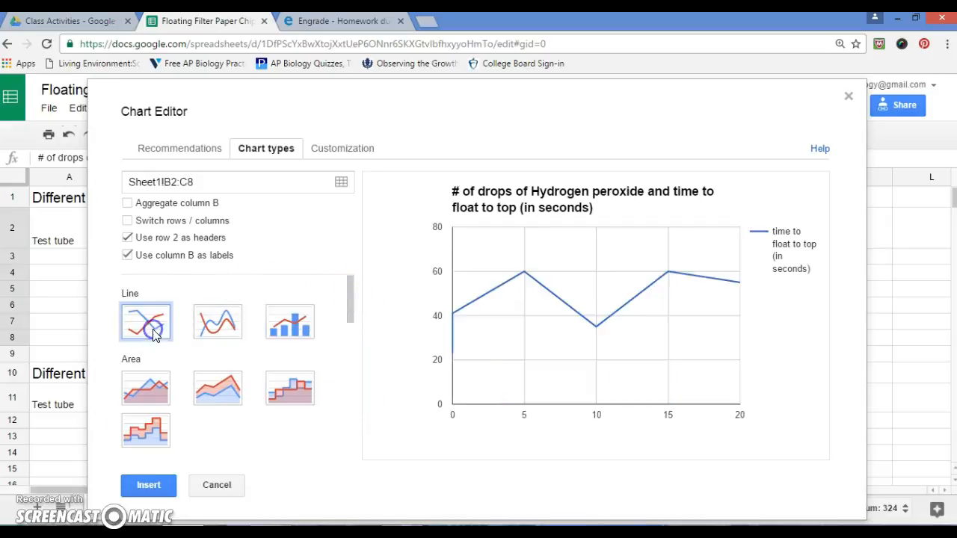
# Turn off row 2 as headers and column B as labels for the line chart, and turn both options back on
pyautogui.click(128, 238)
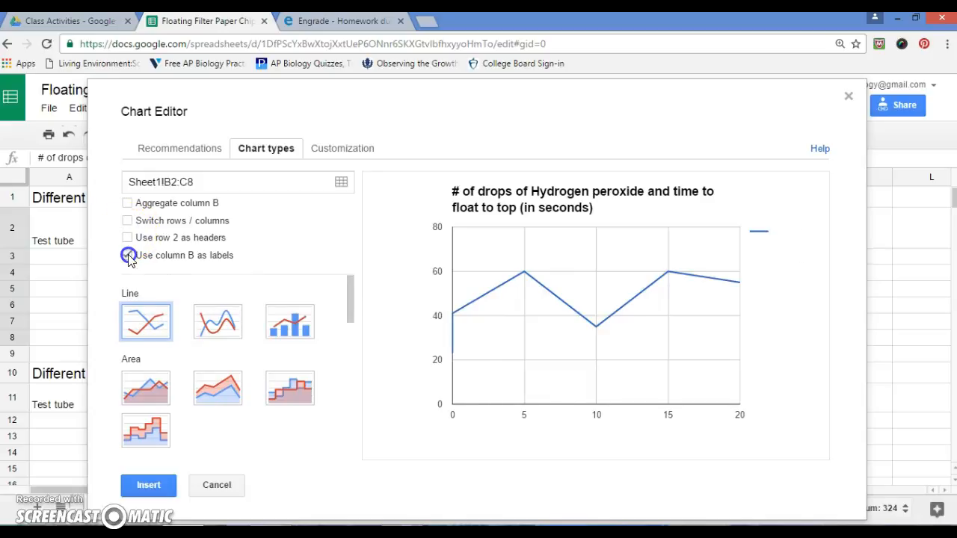
pyautogui.click(129, 256)
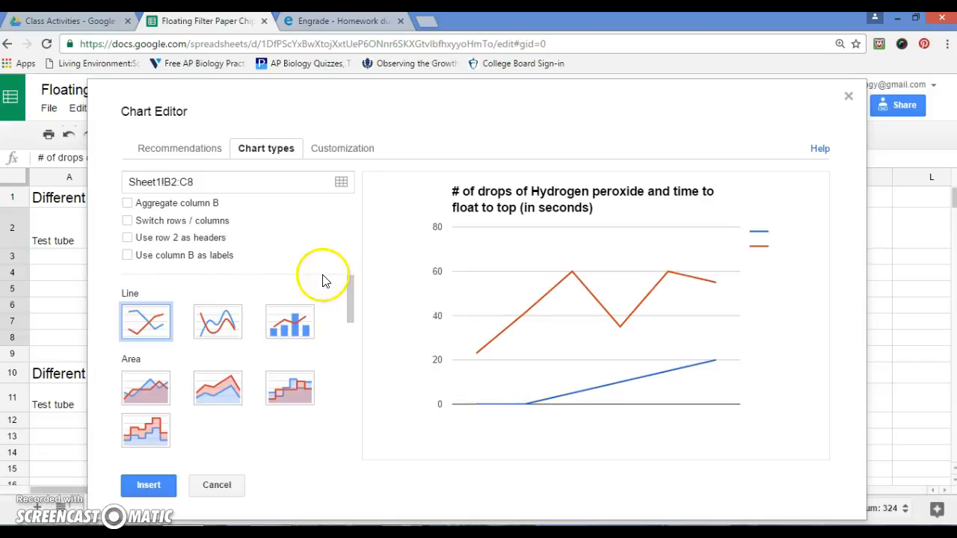
pyautogui.click(128, 257)
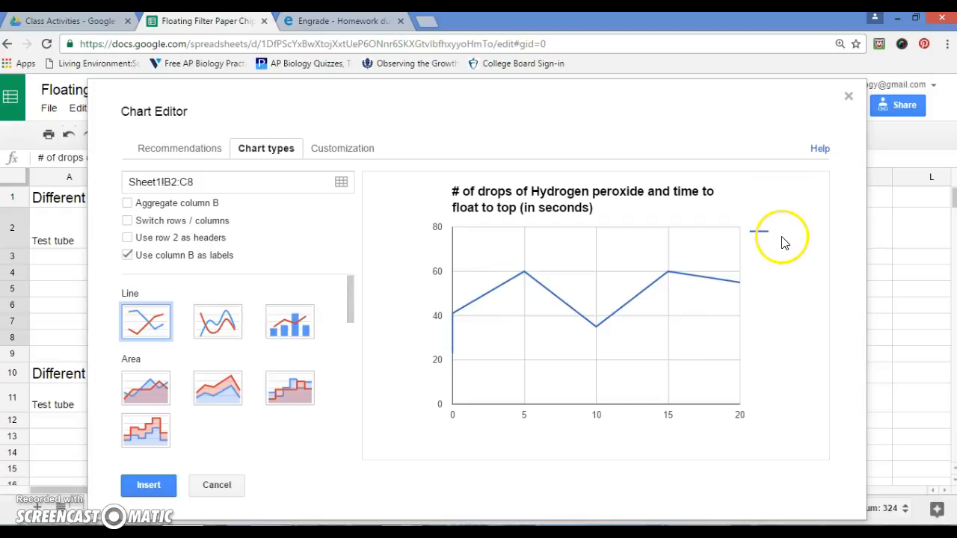
pyautogui.click(128, 238)
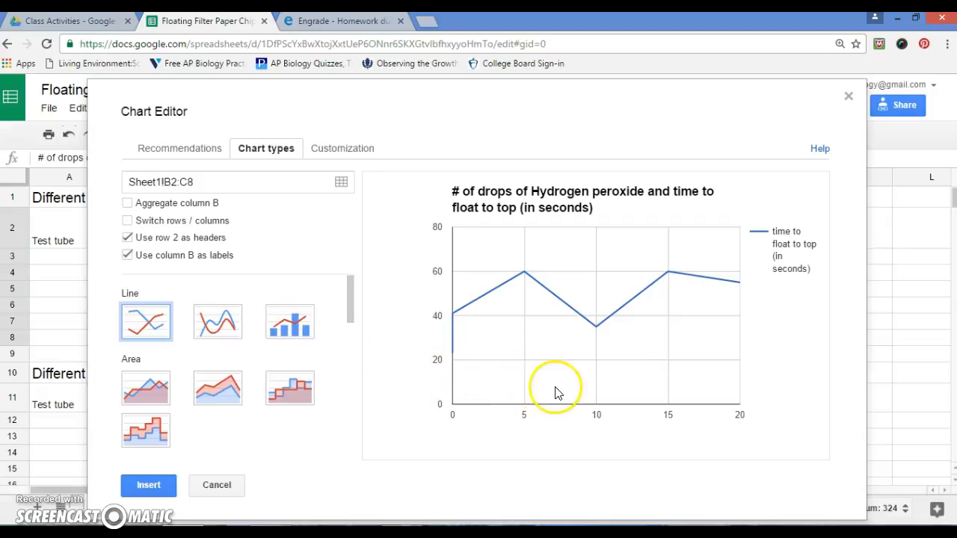
# Change the chart type to a combo chart that plots float time as columns
pyautogui.click(291, 323)
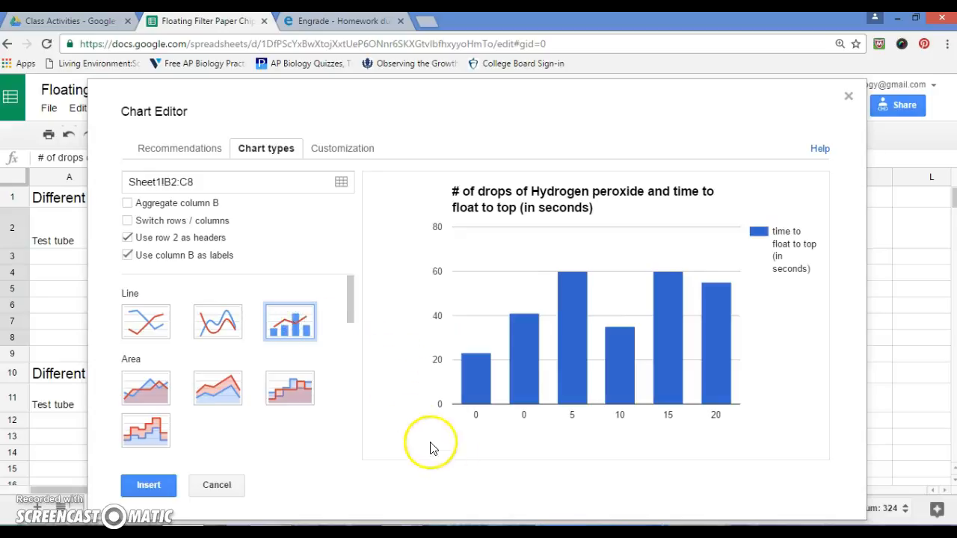
pyautogui.moveTo(472, 399)
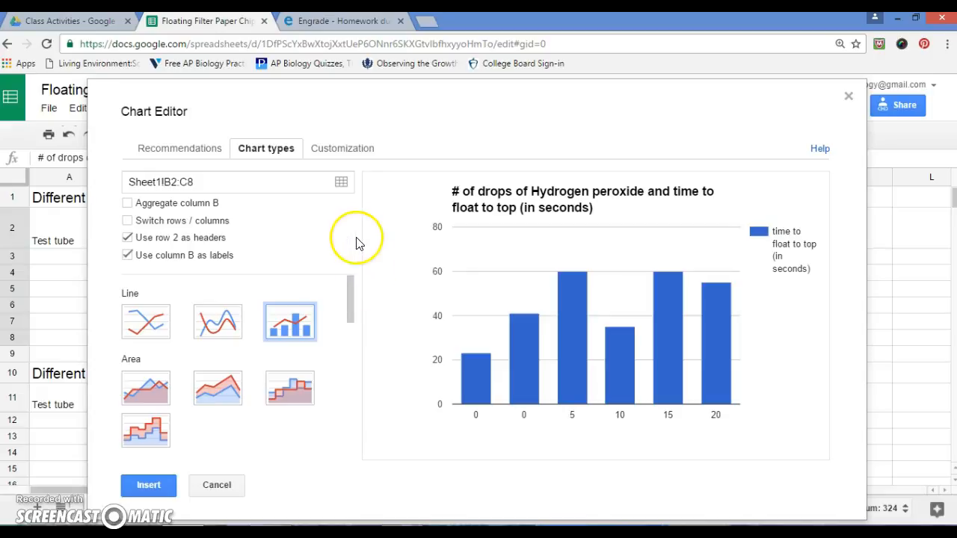
# Replace the chart title with "rate of reaction with different amounts of hydrogen peroxide"
pyautogui.click(345, 152)
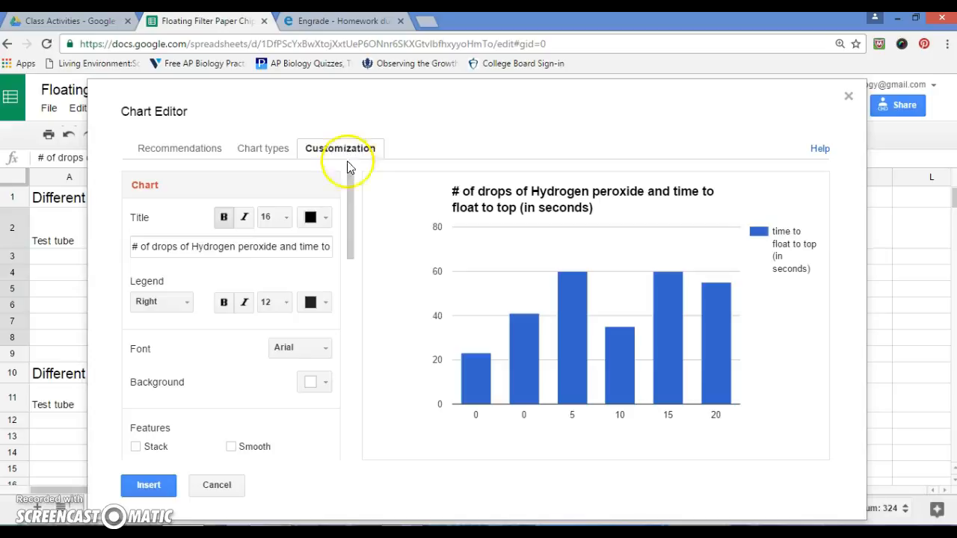
pyautogui.click(276, 249)
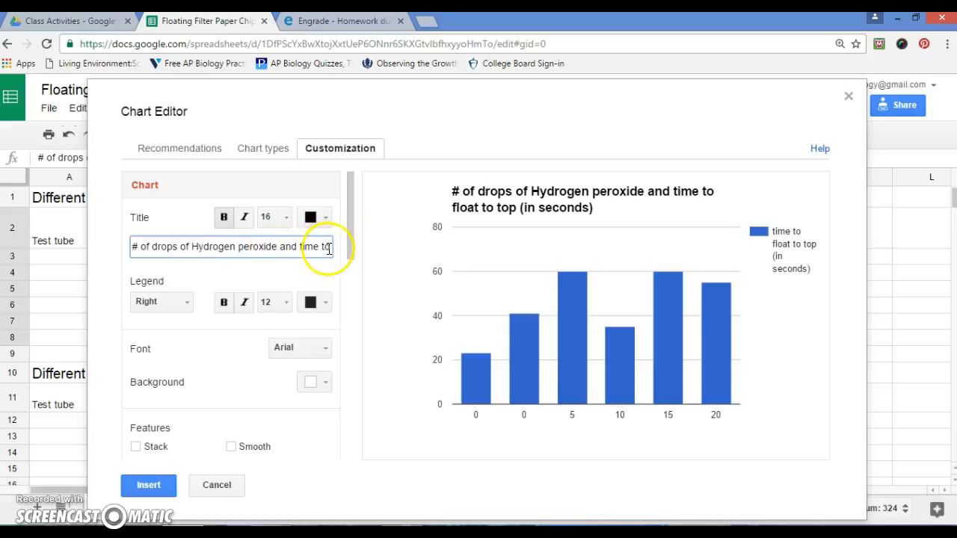
pyautogui.press('BackSpace')
pyautogui.press('BackSpace')
pyautogui.press('BackSpace')
pyautogui.press('BackSpace')
pyautogui.press('BackSpace')
pyautogui.press('BackSpace')
pyautogui.press('BackSpace')
pyautogui.press('BackSpace')
pyautogui.press('BackSpace')
pyautogui.press('BackSpace')
pyautogui.press('BackSpace')
pyautogui.press('BackSpace')
pyautogui.press('BackSpace')
pyautogui.press('BackSpace')
pyautogui.press('BackSpace')
pyautogui.press('BackSpace')
pyautogui.press('BackSpace')
pyautogui.press('BackSpace')
pyautogui.press('BackSpace')
pyautogui.press('BackSpace')
pyautogui.click(256, 249)
pyautogui.press('BackSpace')
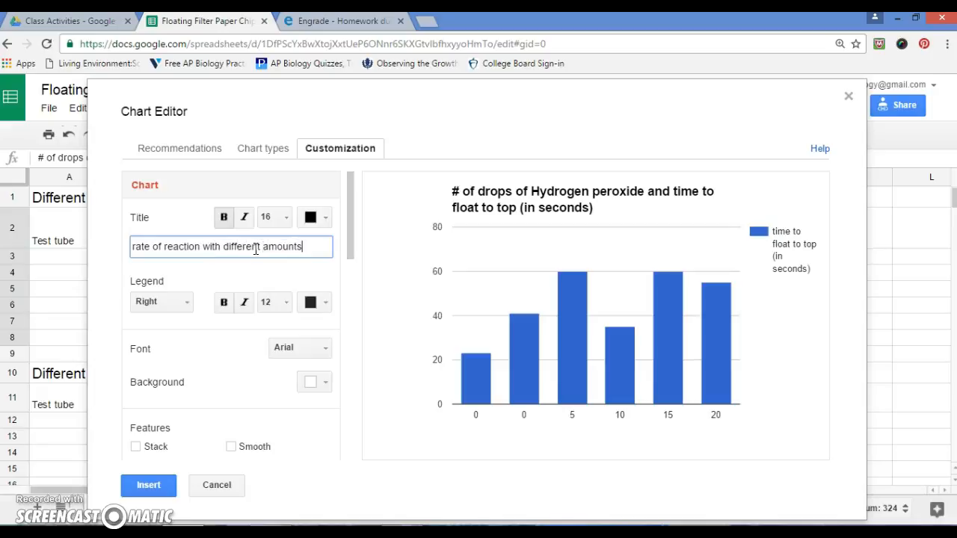
pyautogui.write('dro')
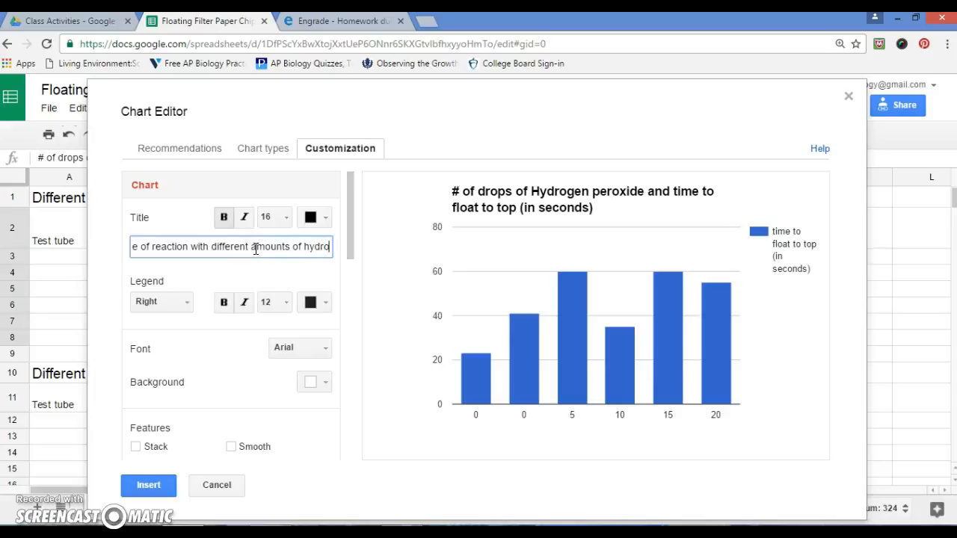
pyautogui.write('gen peroxide')
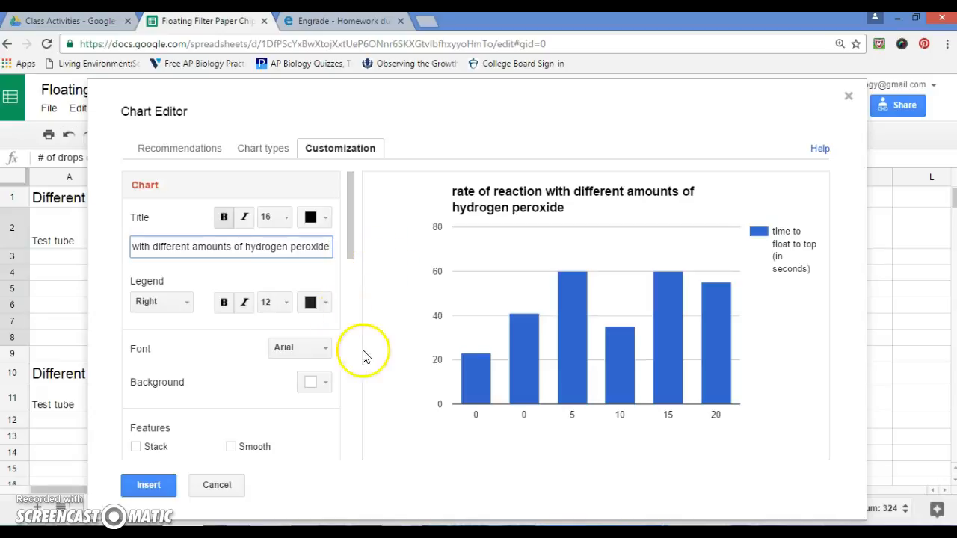
# Title the chart's horizontal axis "number of drops of extra hydrogen peroxide" and its left vertical axis "seconds"
pyautogui.moveTo(350, 248); pyautogui.dragTo(351, 324)
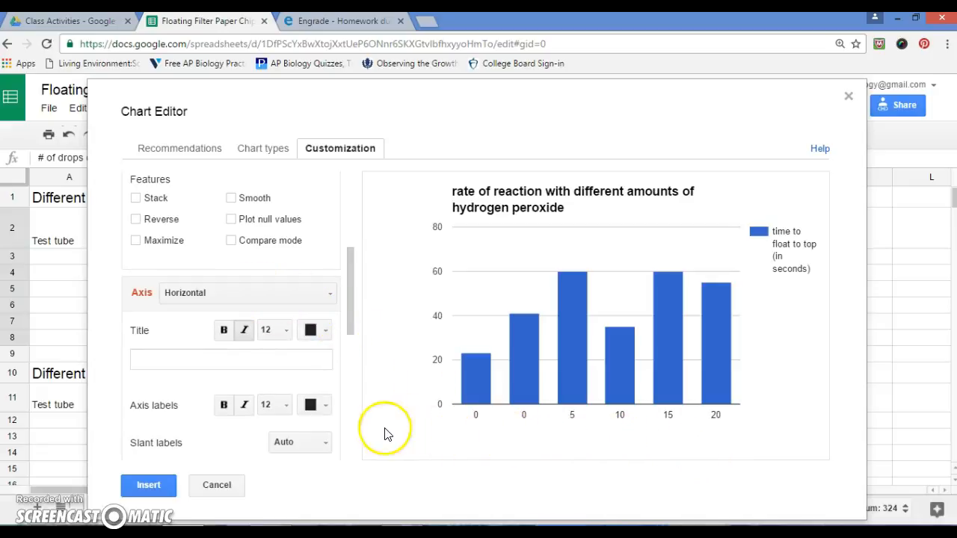
pyautogui.click(143, 359)
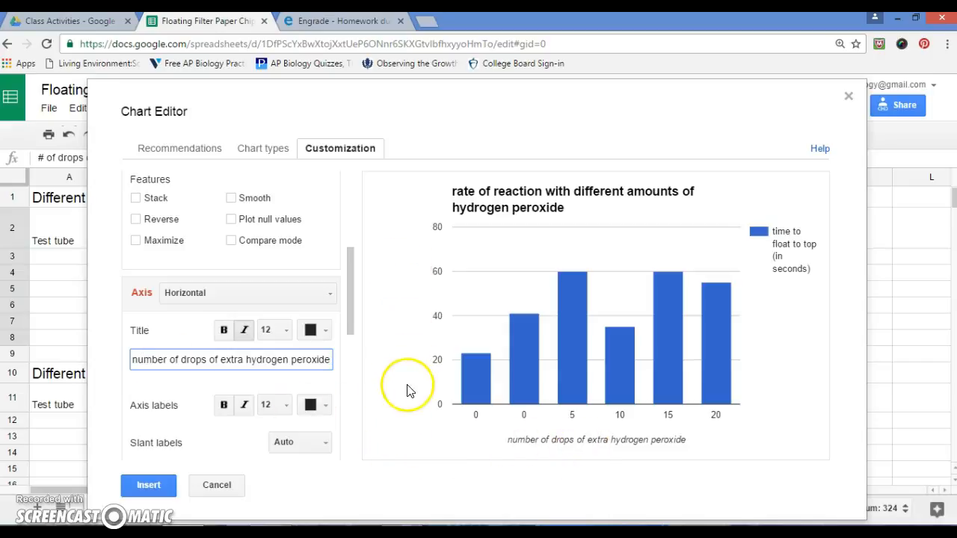
pyautogui.click(329, 296)
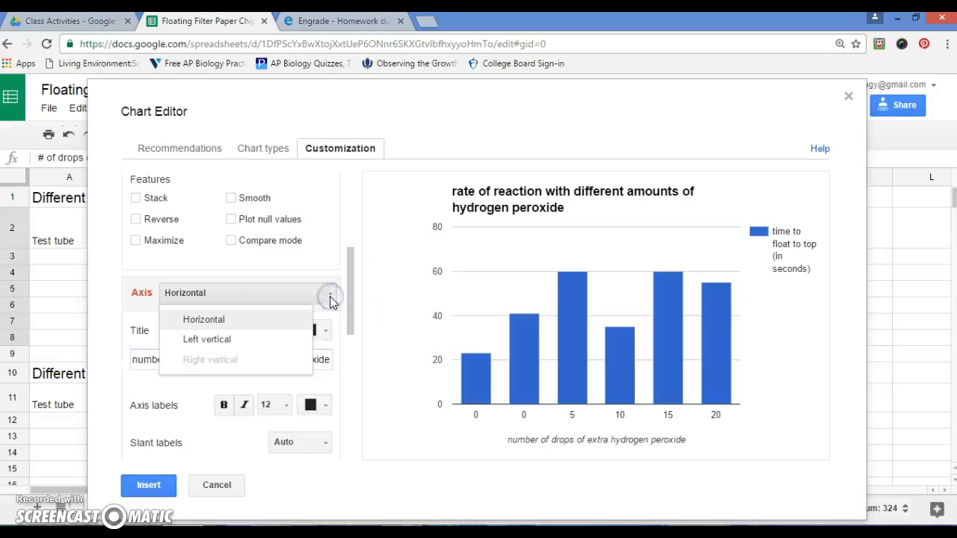
pyautogui.click(250, 341)
pyautogui.click(151, 360)
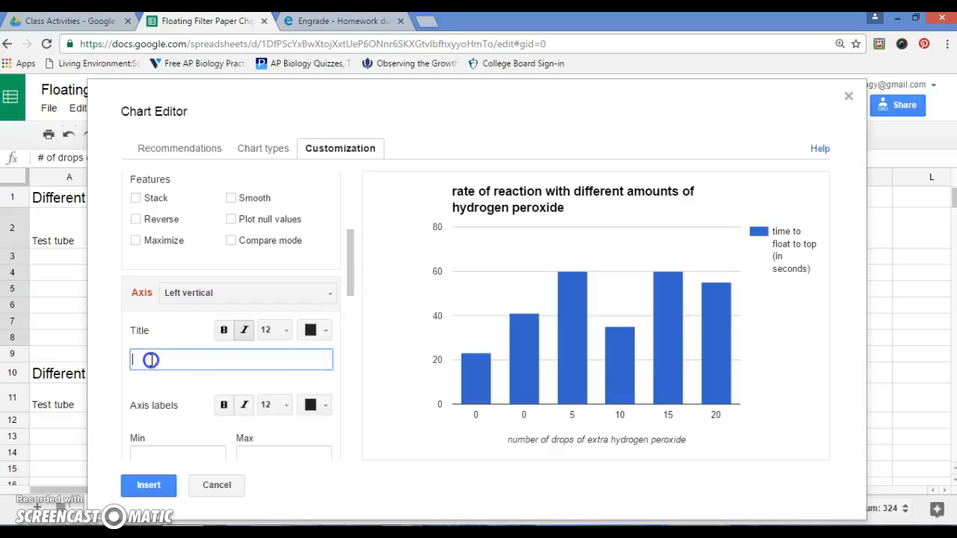
pyautogui.click(395, 378)
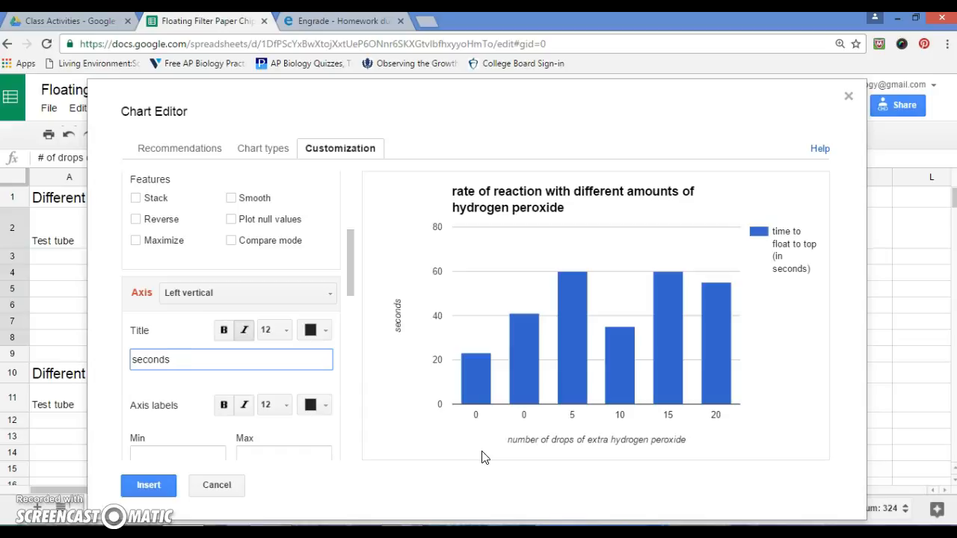
# Insert the chart into the sheet and move it clear of the data tables, over columns D to J
pyautogui.click(148, 485)
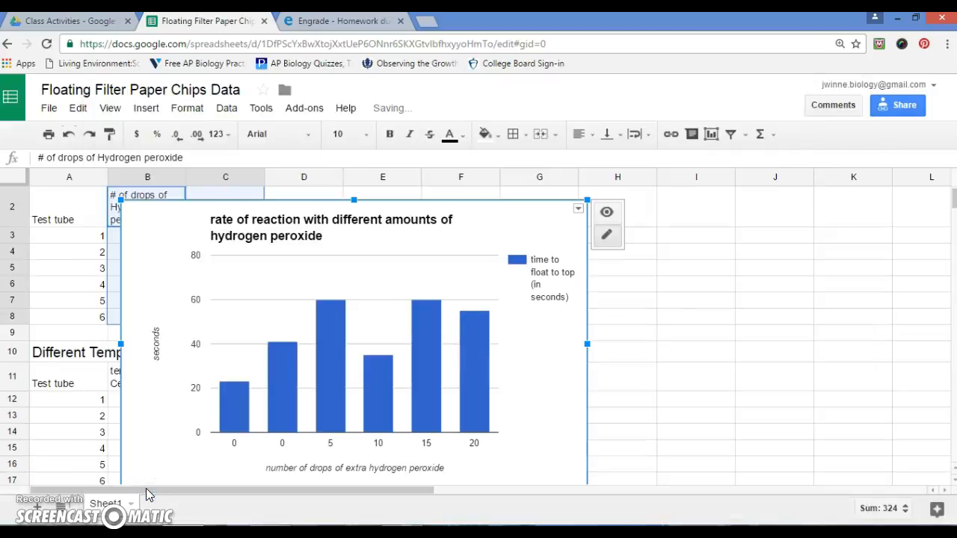
pyautogui.moveTo(490, 213); pyautogui.dragTo(668, 207)
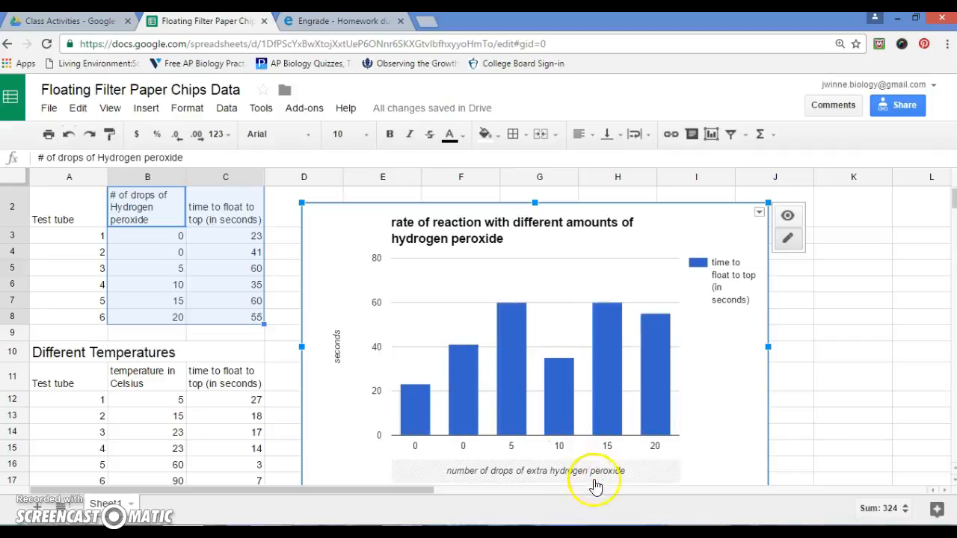
pyautogui.click(692, 458)
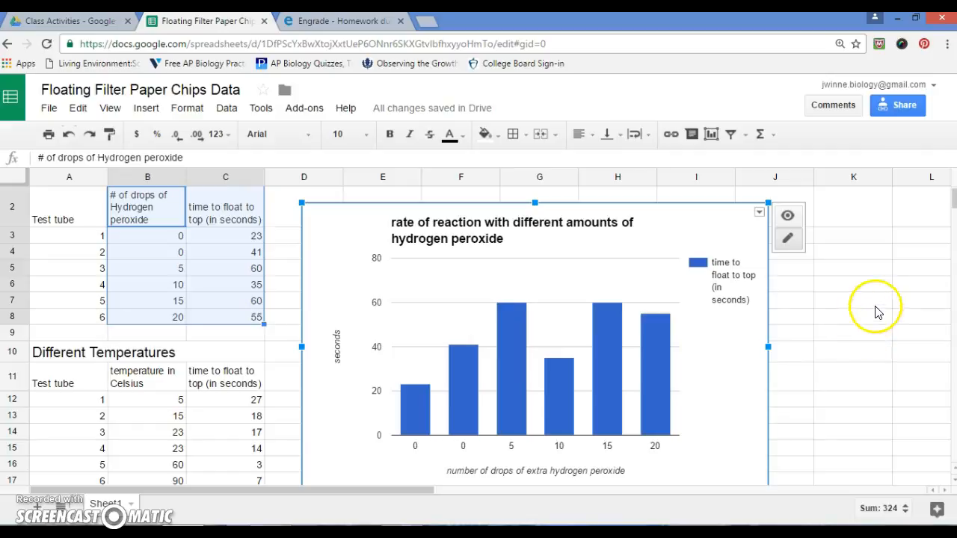
# Start a new chart from the pH and float time columns of the Different pHs table, cells B20:C26
pyautogui.scroll(-5, 951, 201)
pyautogui.scroll(2, 952, 204)
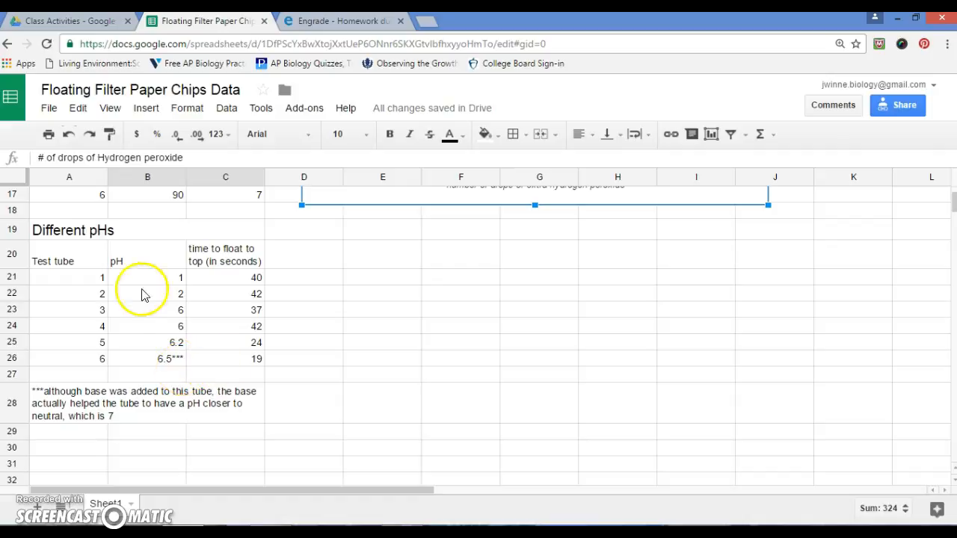
pyautogui.moveTo(133, 262); pyautogui.dragTo(230, 364)
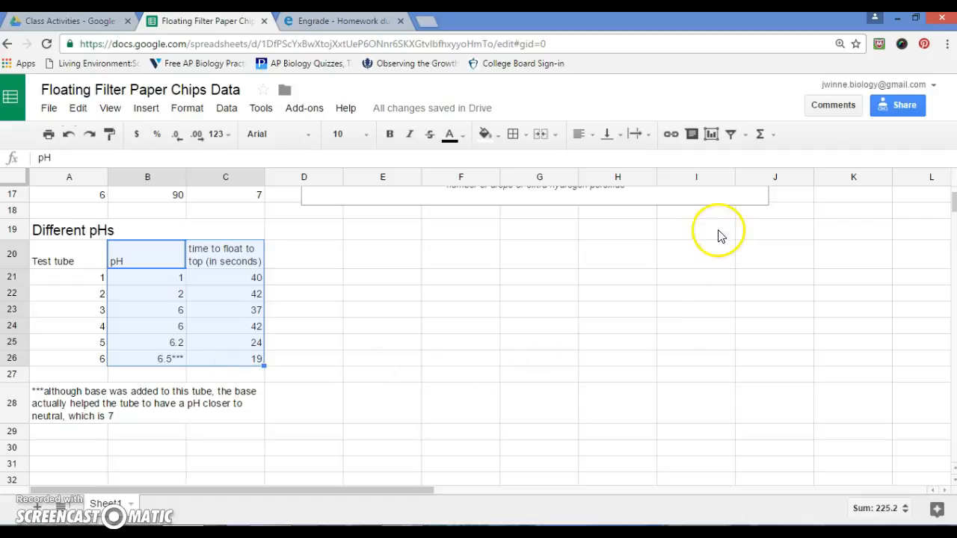
pyautogui.click(711, 136)
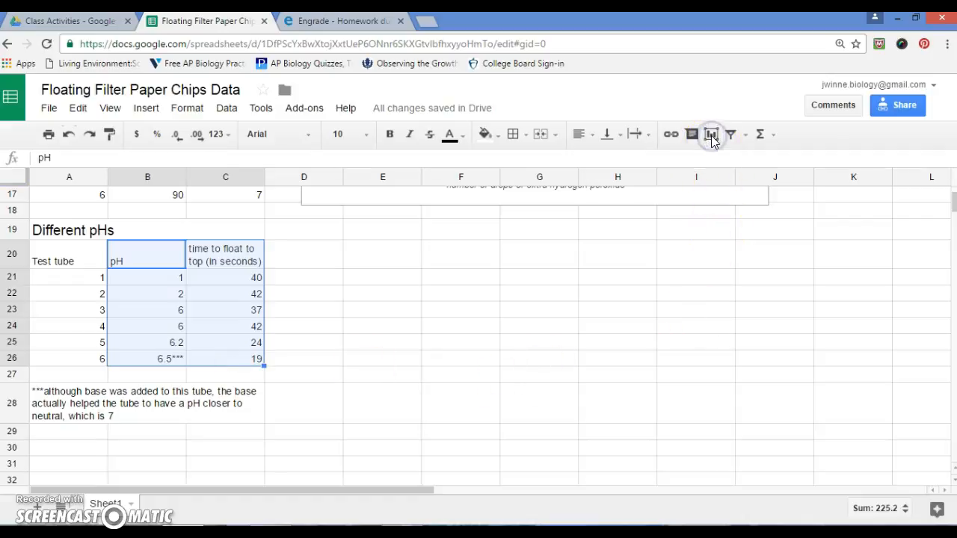
# Use column B as labels for the pH chart, change it to a combo chart, and check the bars in the preview
pyautogui.click(288, 149)
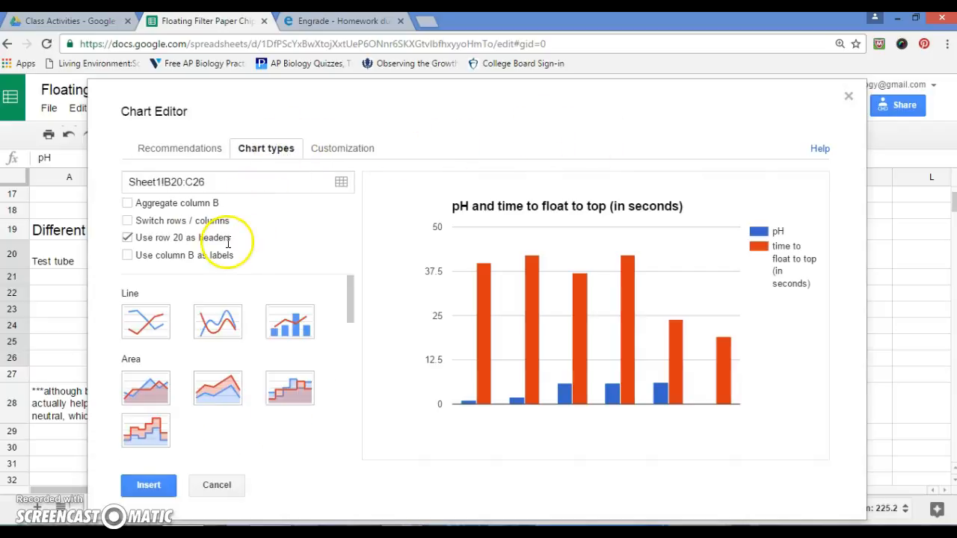
pyautogui.click(127, 255)
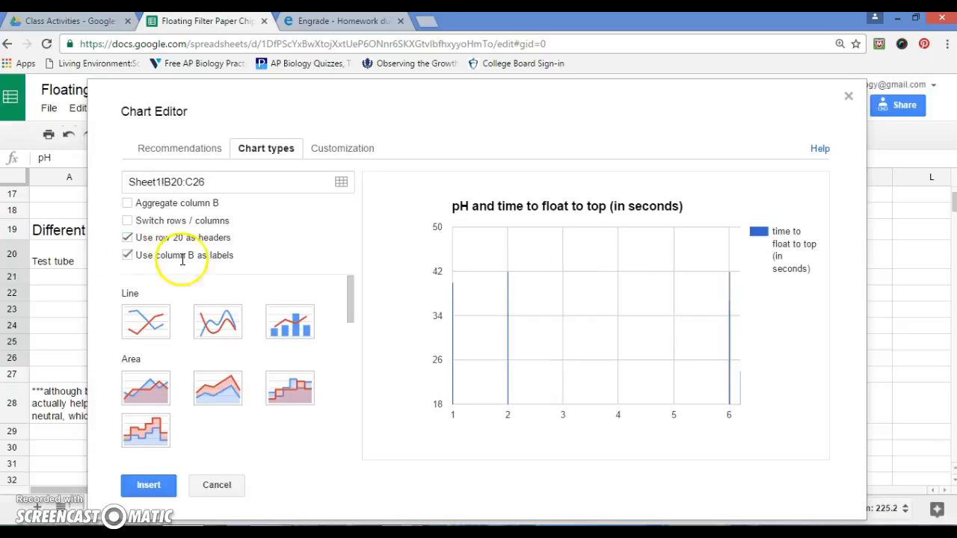
pyautogui.click(305, 318)
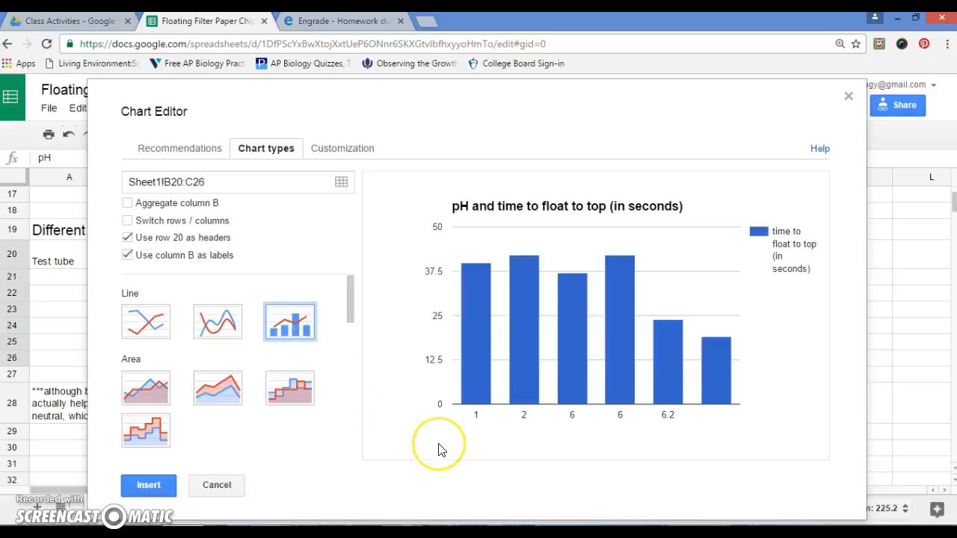
pyautogui.click(523, 464)
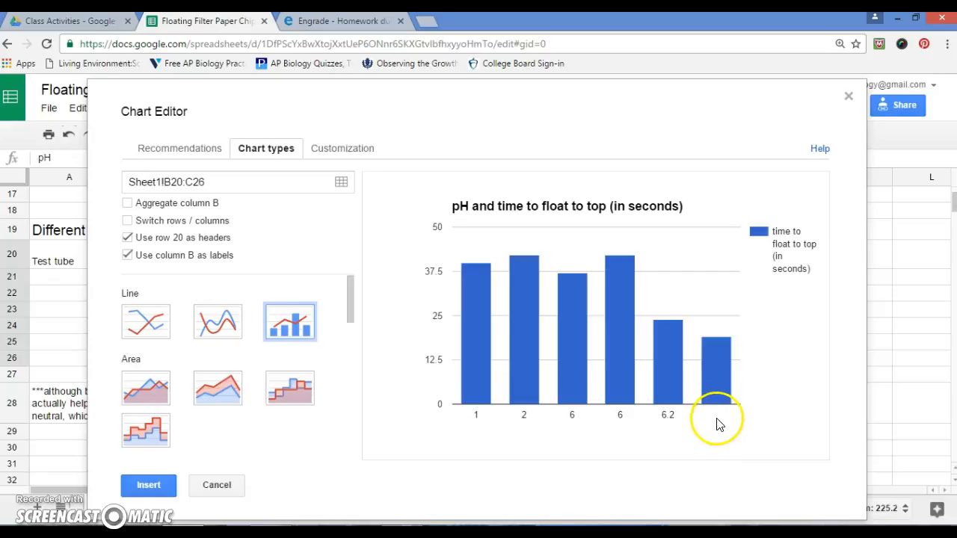
pyautogui.moveTo(720, 374)
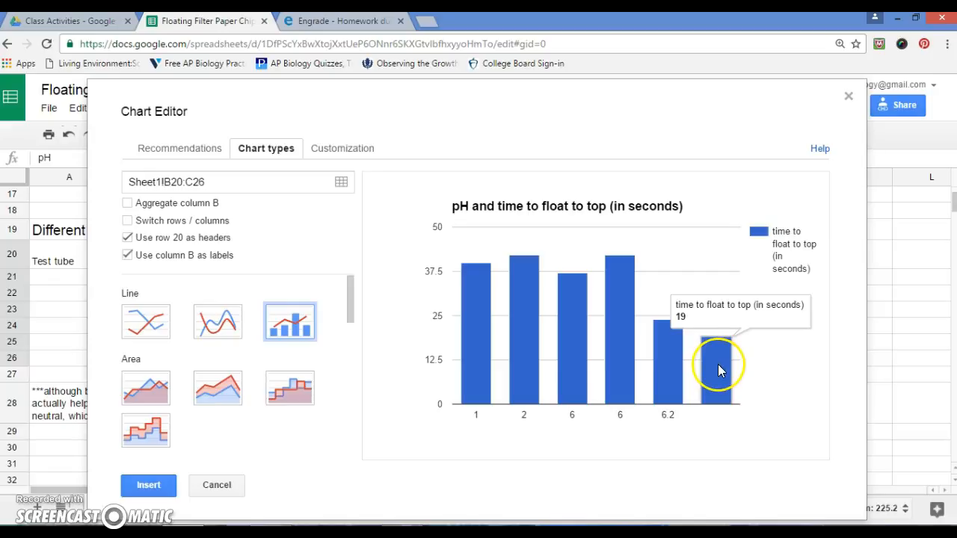
pyautogui.moveTo(625, 368)
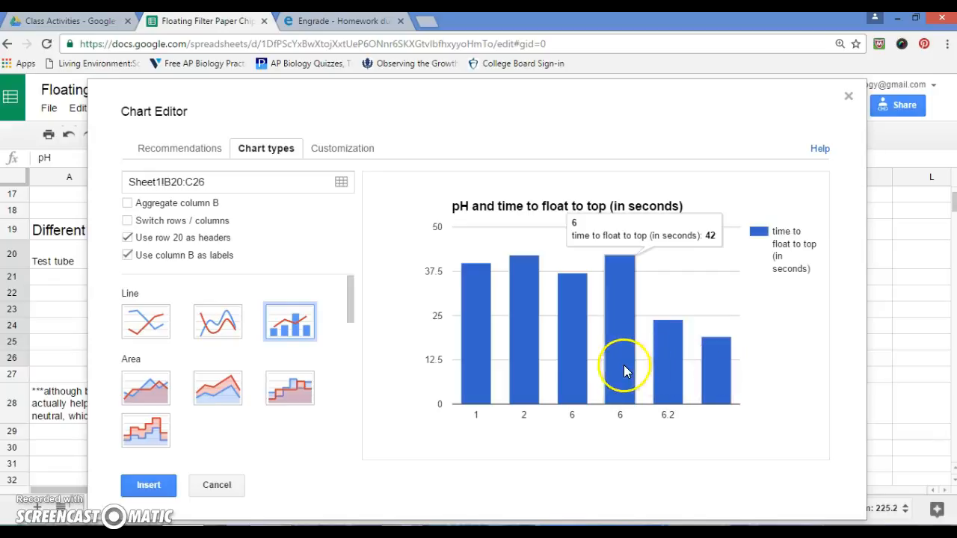